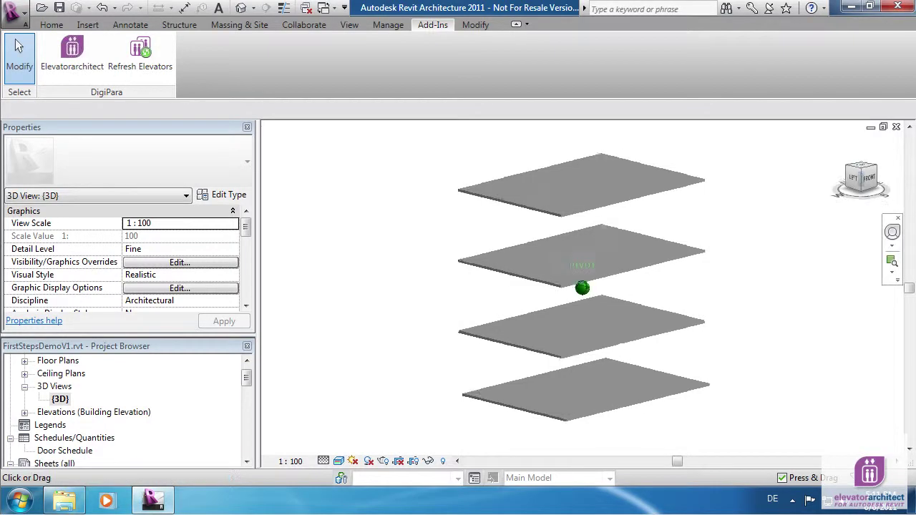
Inspect the building's floor levels in the South elevation and return to the 3D view.
shift+middle_drag(582, 272, 582, 266)
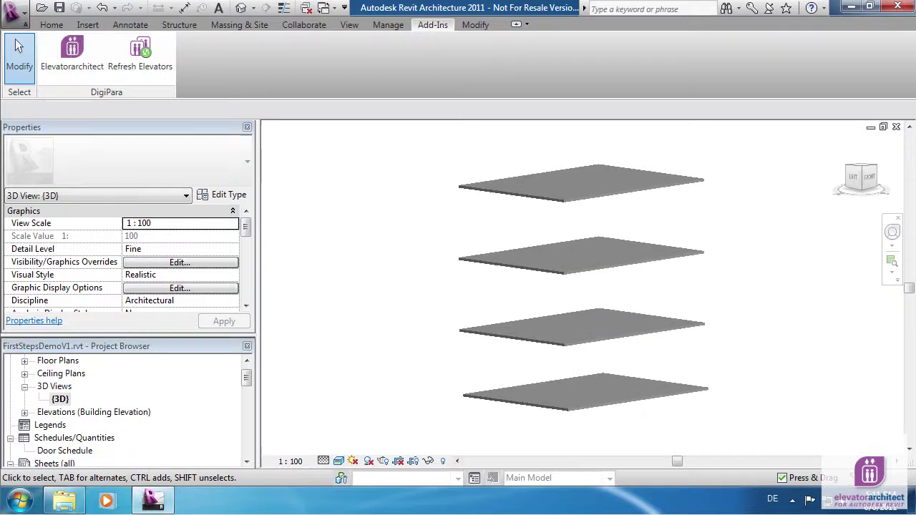
click(24, 413)
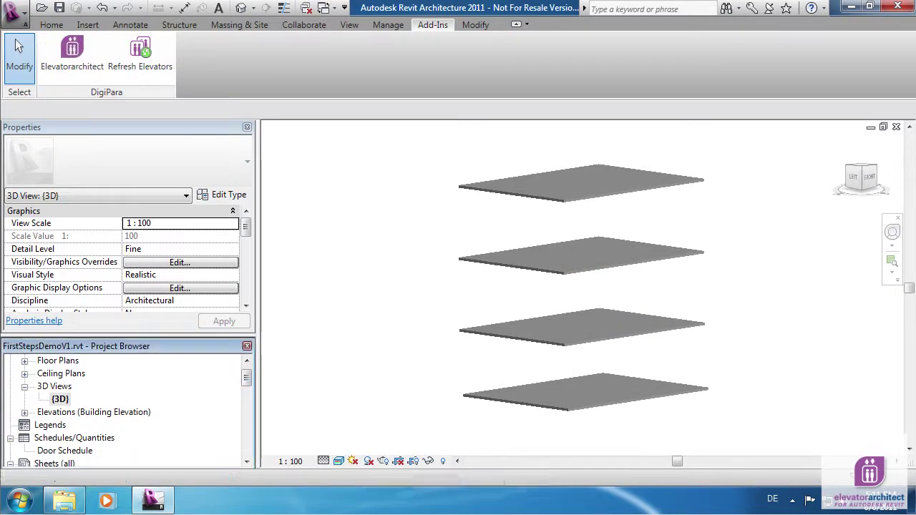
double_click(62, 437)
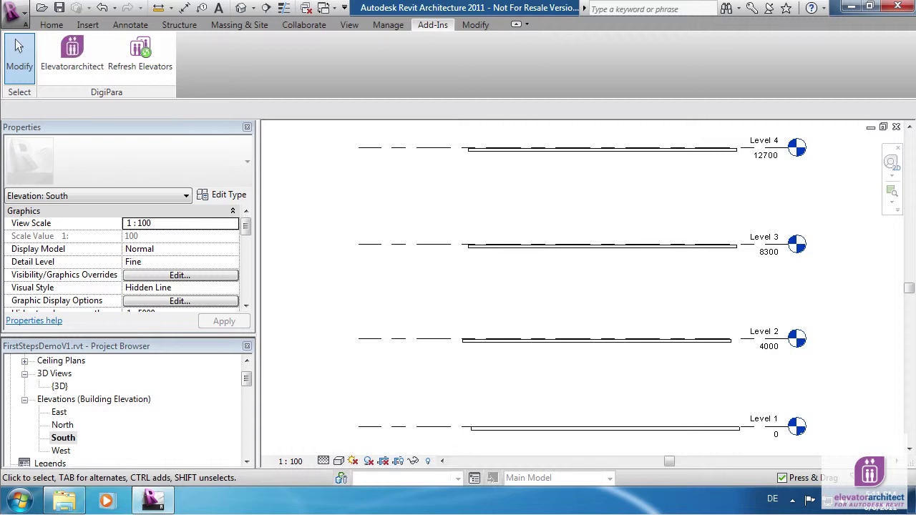
double_click(59, 386)
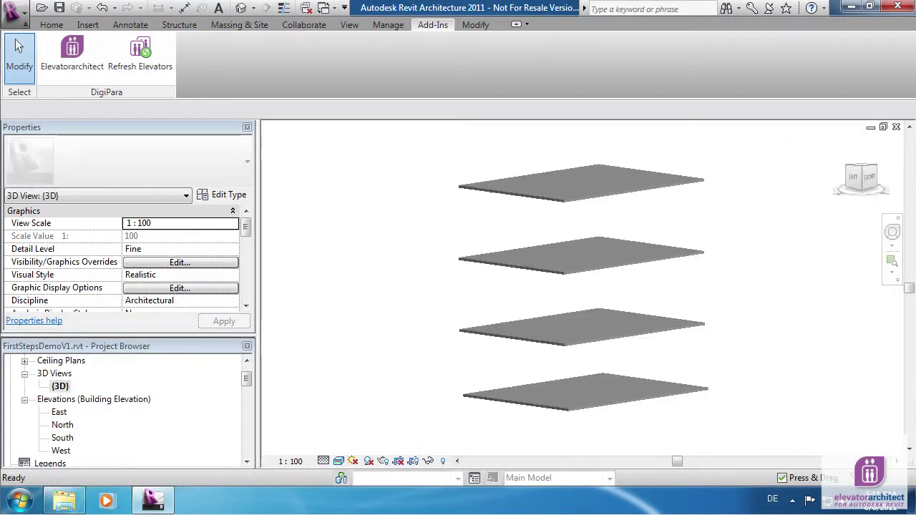
Open Elevatorarchitect and set the target region to Europe.
click(72, 56)
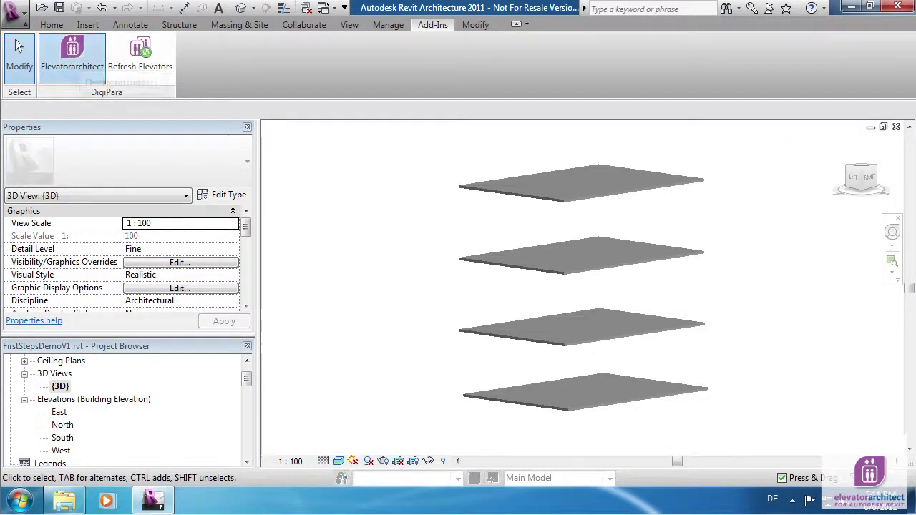
click(328, 169)
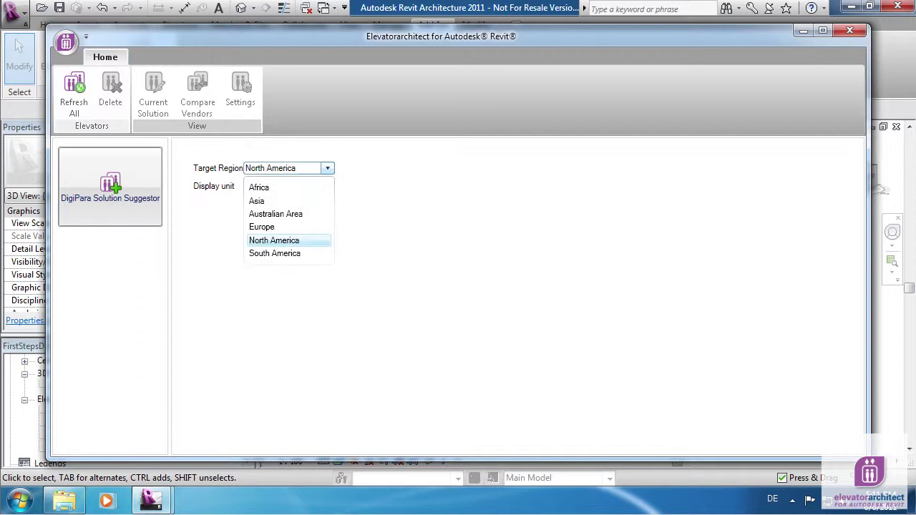
click(262, 227)
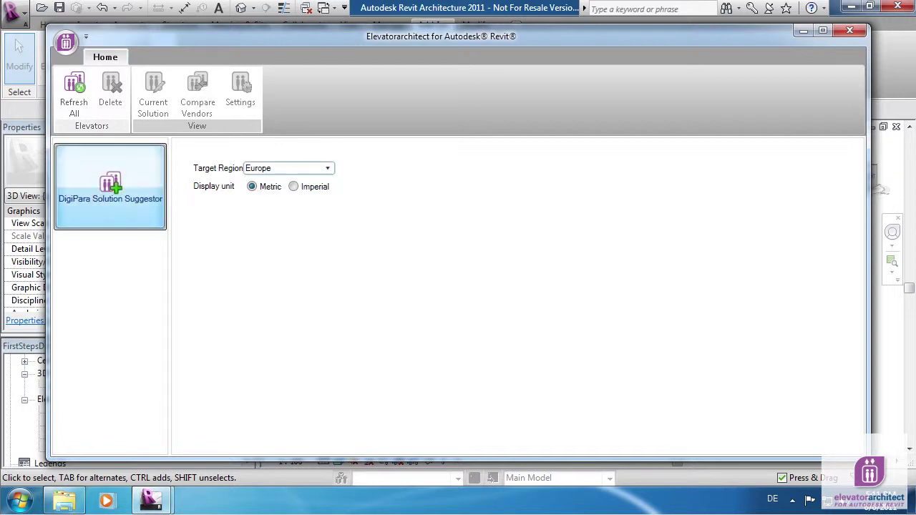
Create a new elevator project from Level 1 to Level 3 with 1 car for 13 passengers (1000 kg).
click(111, 188)
click(109, 188)
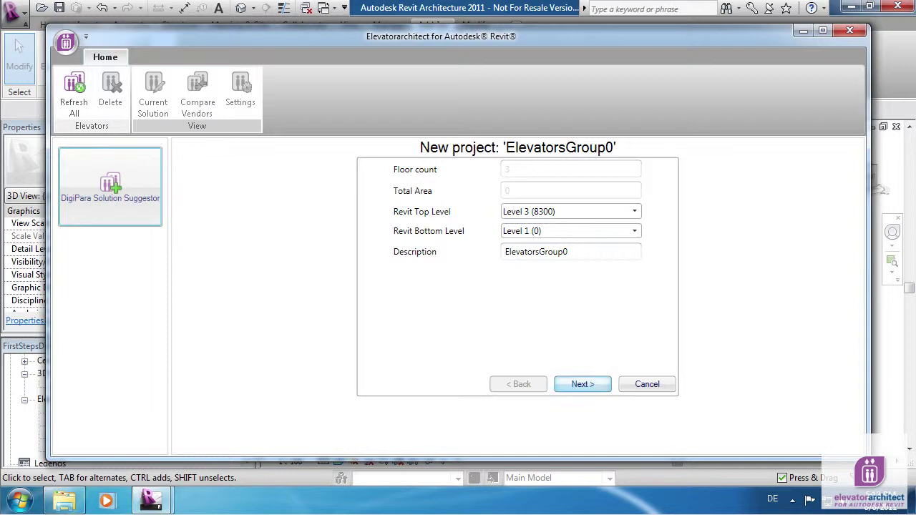
click(582, 384)
click(582, 385)
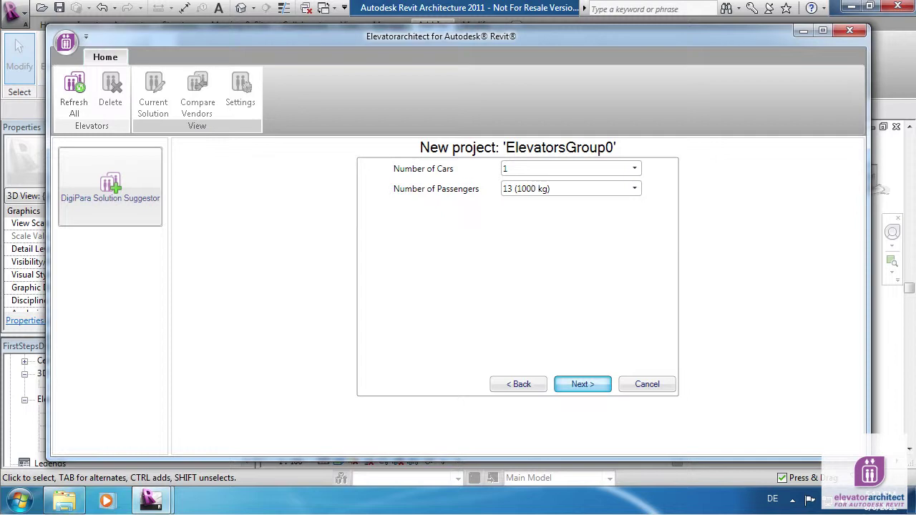
click(583, 385)
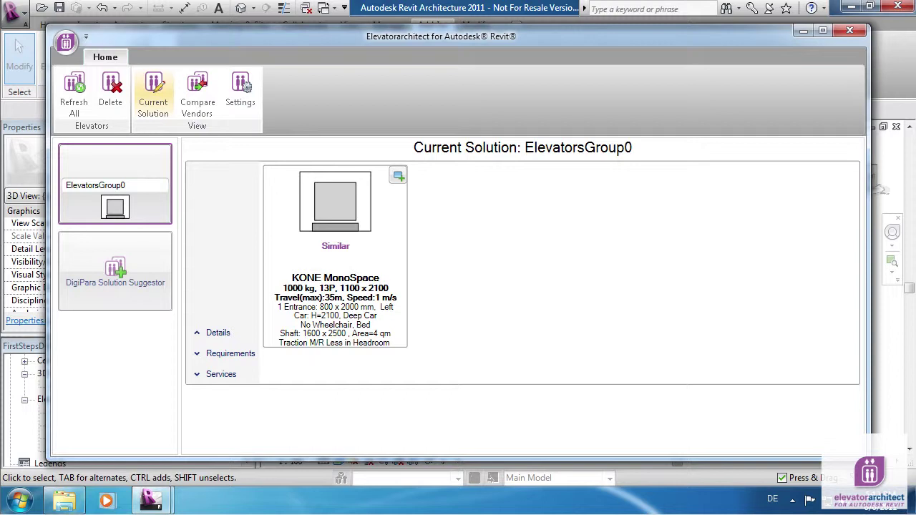
Generate the elevator group in the Revit model, close Elevatorarchitect and view the result from a higher angle.
click(74, 96)
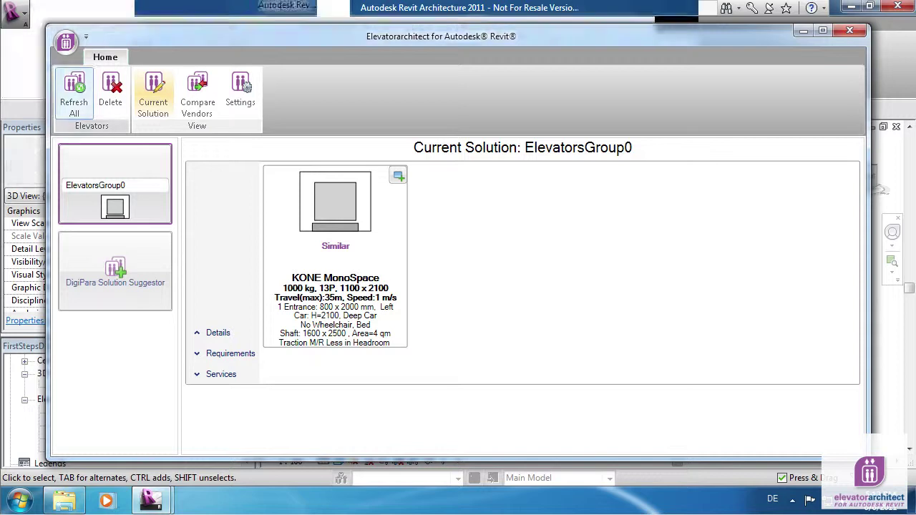
click(849, 30)
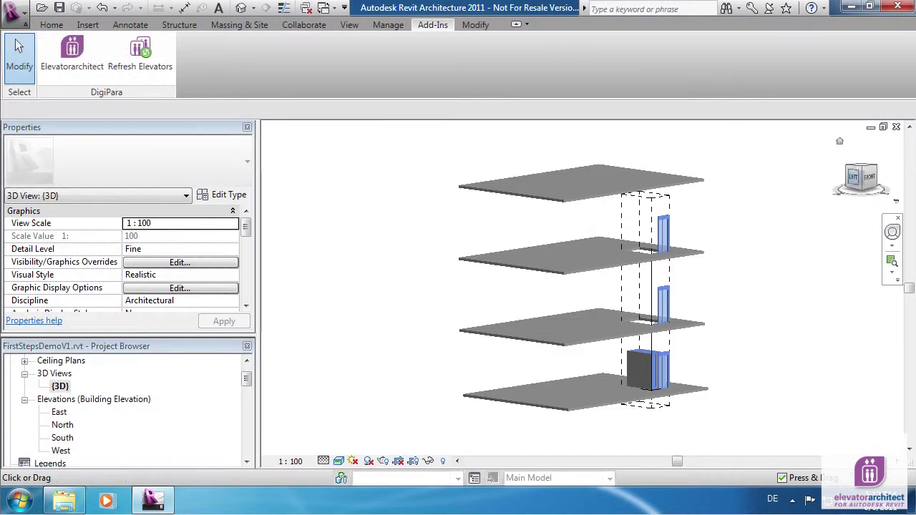
drag(861, 174, 861, 190)
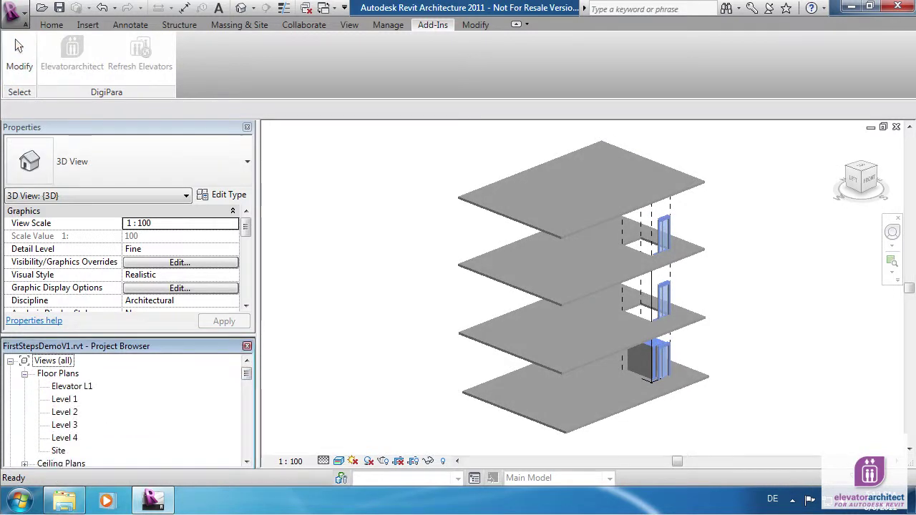
In the Level 2 floor plan, move the elevator's coordinate system away from the slab's edge and refresh the elevators.
double_click(64, 413)
scroll(444, 291, up, 7)
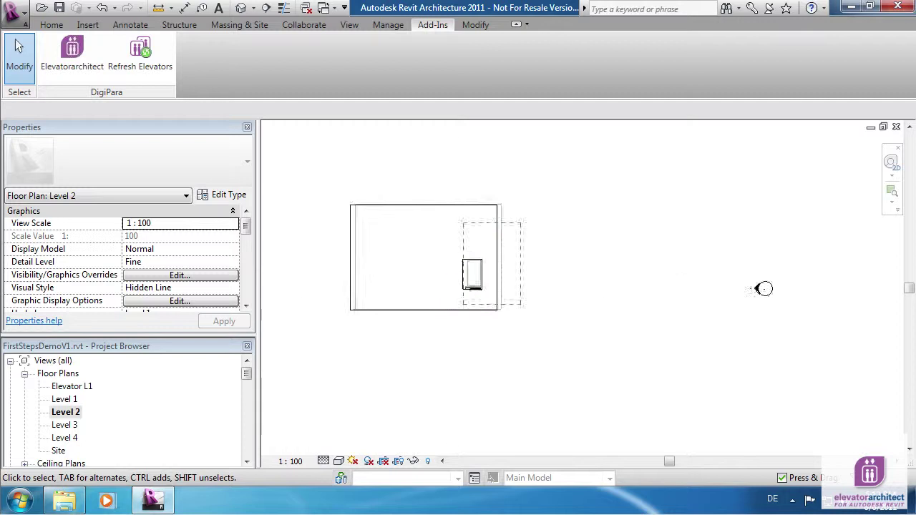
middle_drag(444, 291, 622, 318)
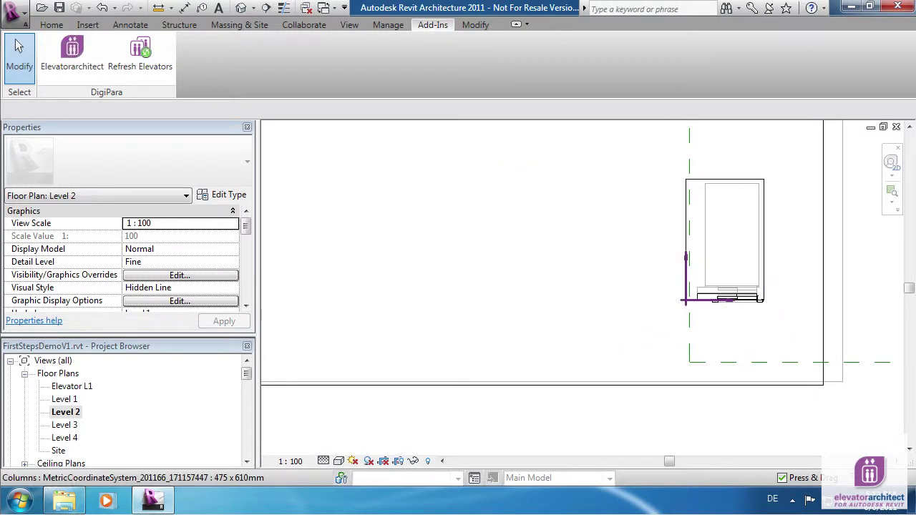
click(685, 279)
drag(686, 280, 386, 241)
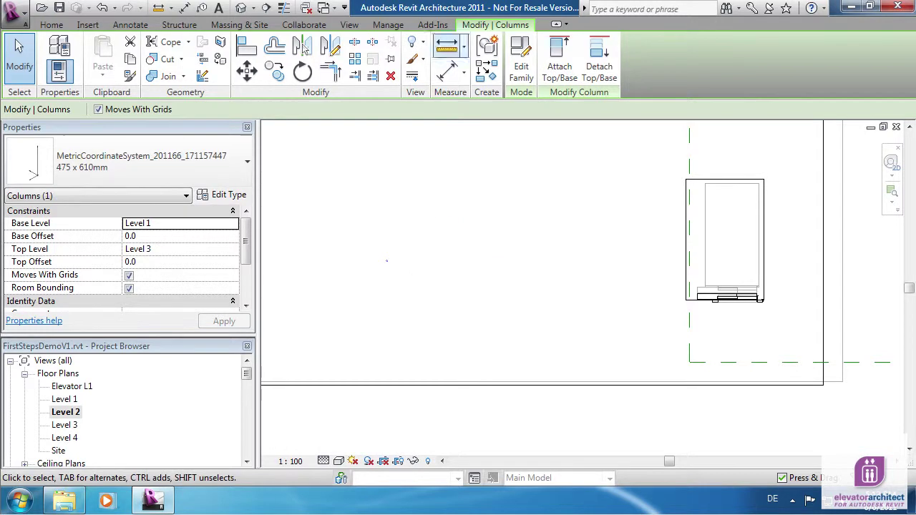
click(433, 24)
click(140, 54)
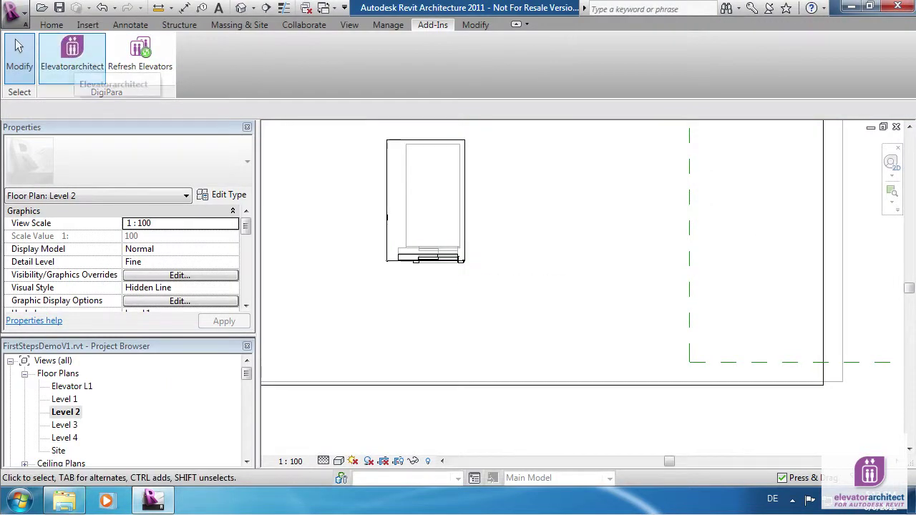
Give the elevator a rear entrance and center door opening in its requirements, and refresh the elevators in the model.
click(72, 51)
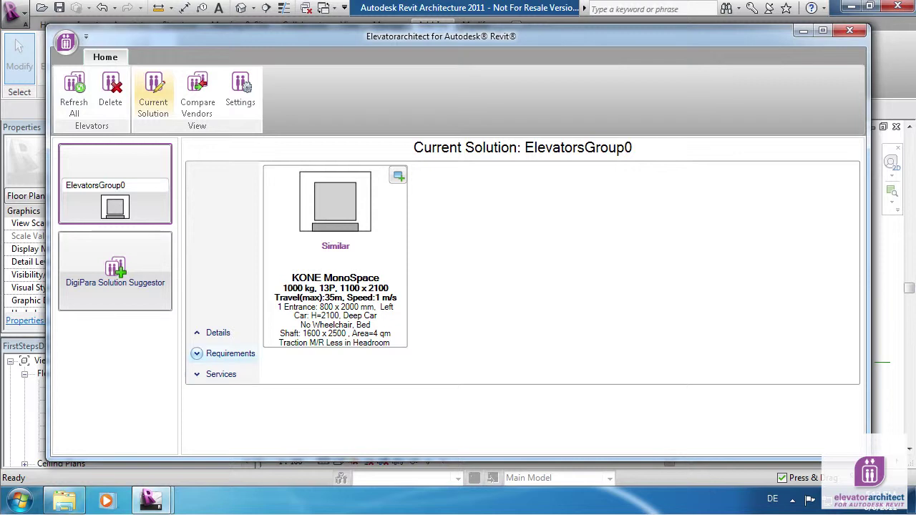
click(196, 353)
drag(857, 243, 857, 271)
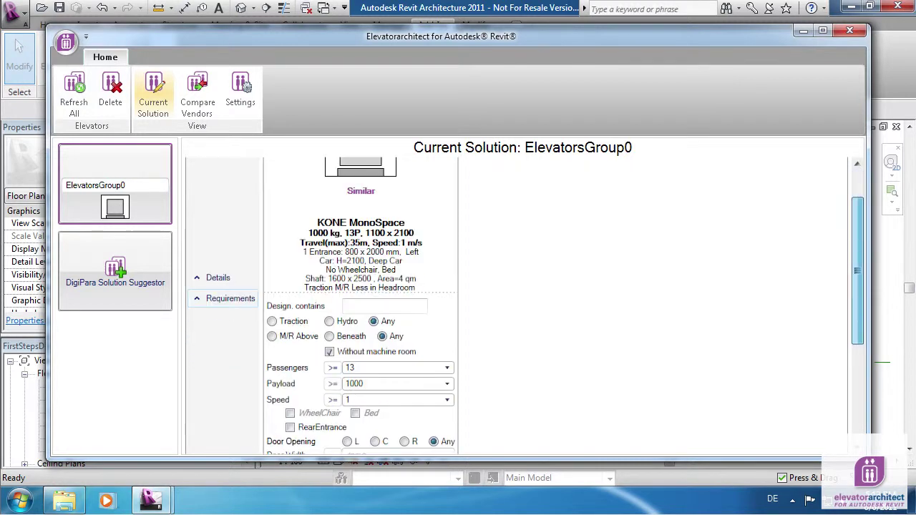
drag(516, 24, 516, 0)
scroll(526, 307, down, 1)
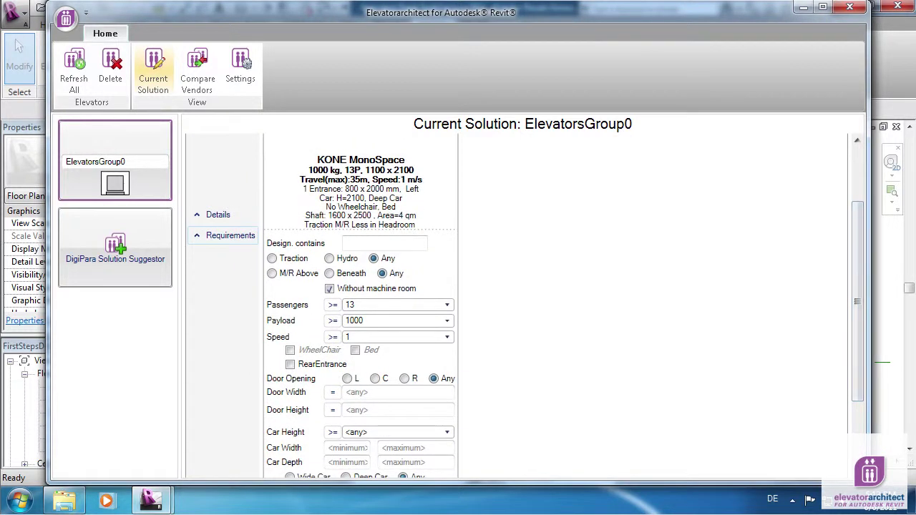
click(289, 364)
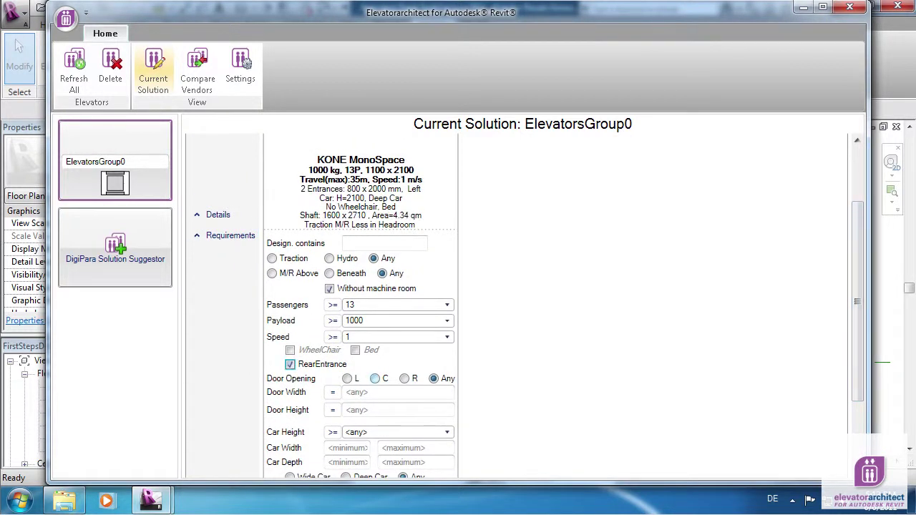
click(375, 379)
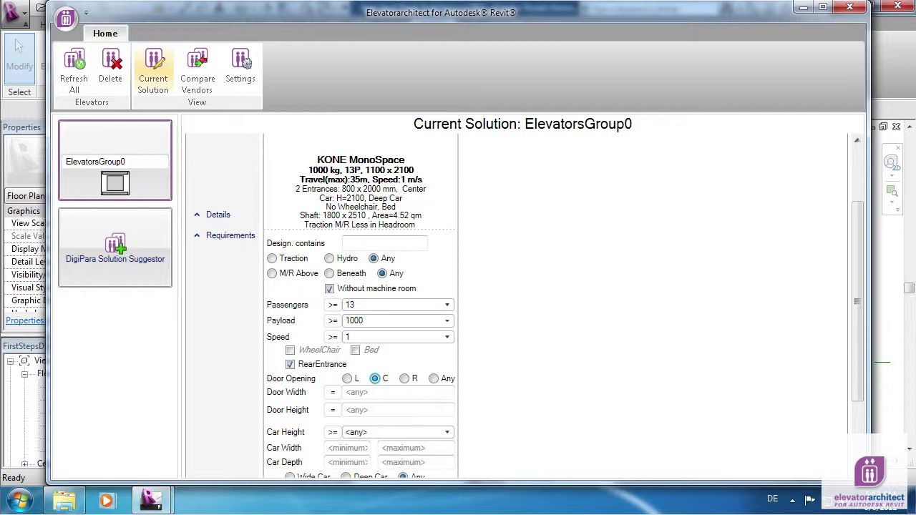
drag(857, 301, 857, 246)
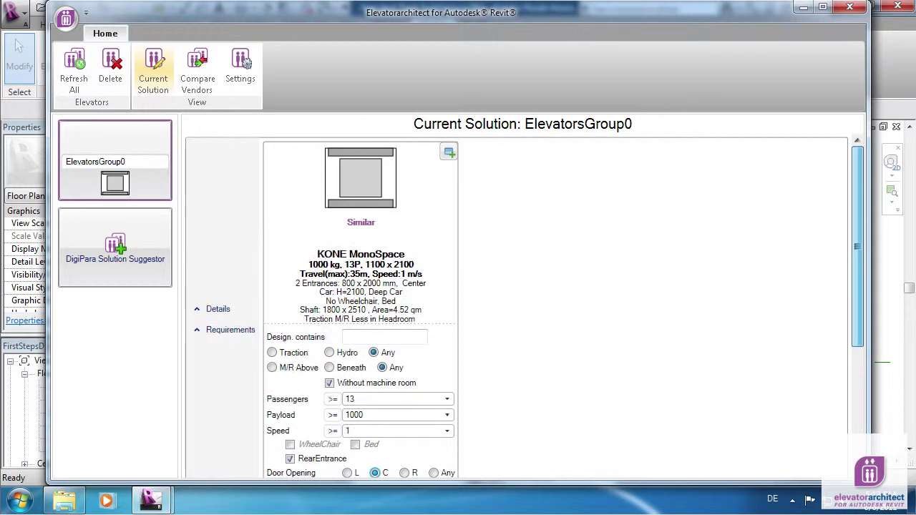
click(849, 6)
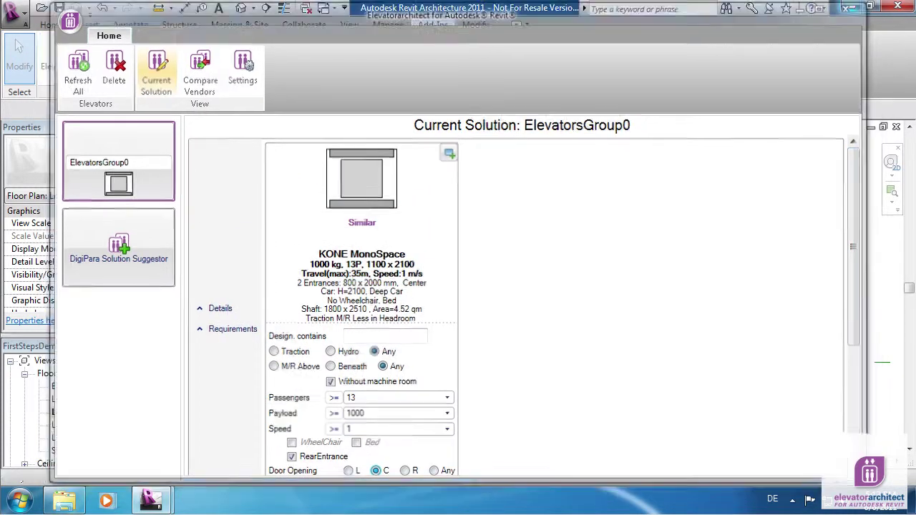
click(141, 59)
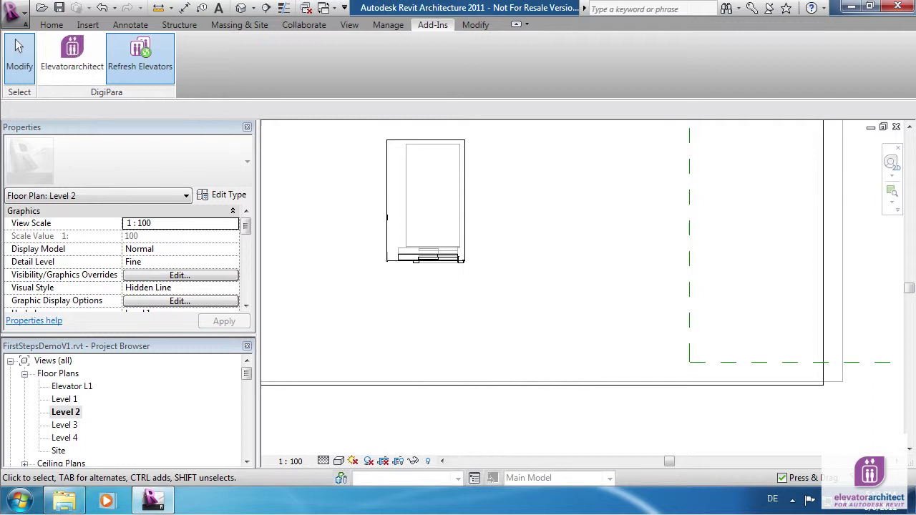
click(141, 57)
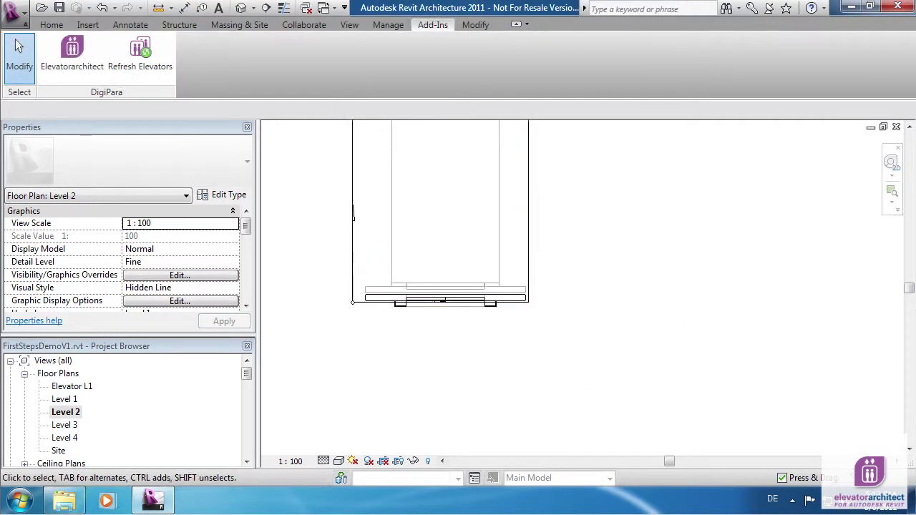
Set the Level 2 floor plan's detail level to Coarse.
click(323, 461)
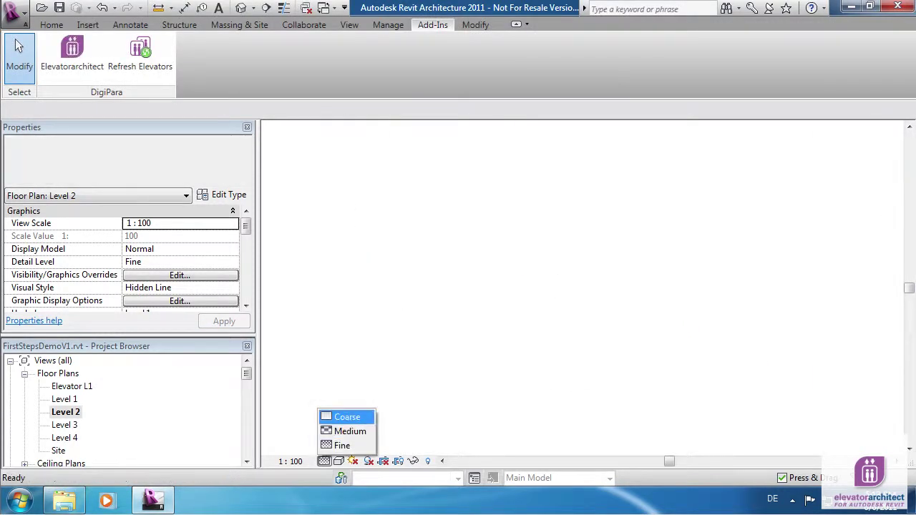
click(347, 416)
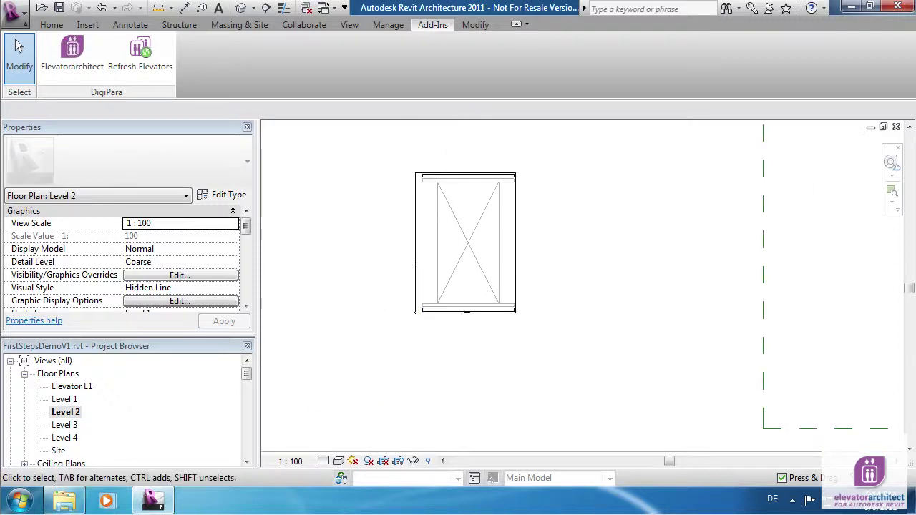
click(323, 461)
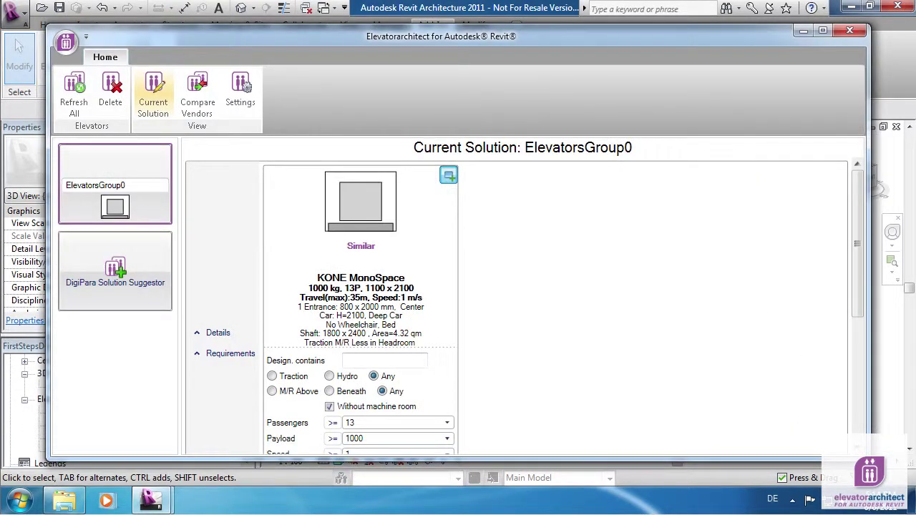
Add a second elevator without a front entrance on Level 2 to ElevatorsGroup0 and refresh the elevators in the 3D model.
click(449, 175)
click(197, 349)
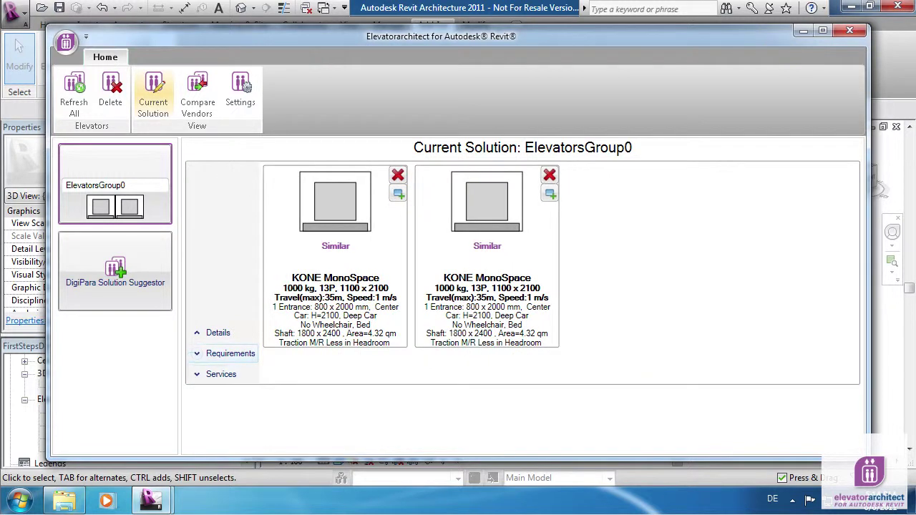
click(198, 374)
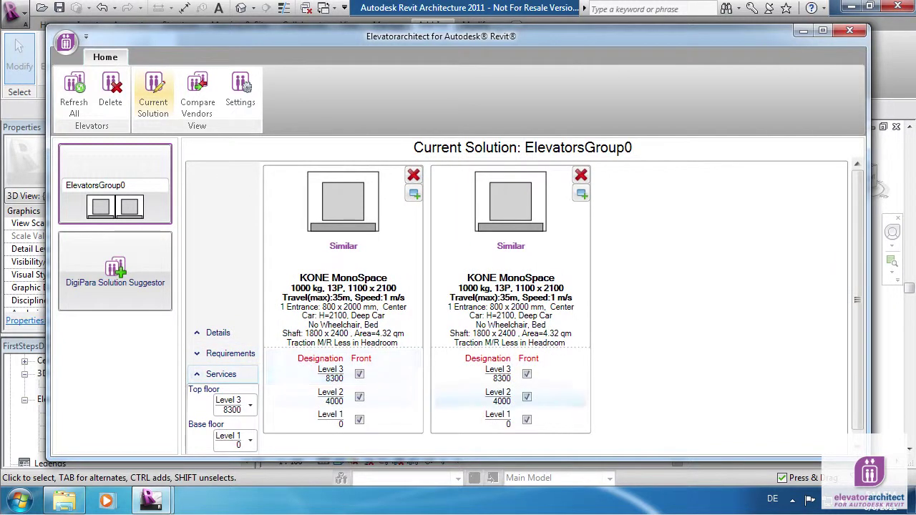
click(526, 397)
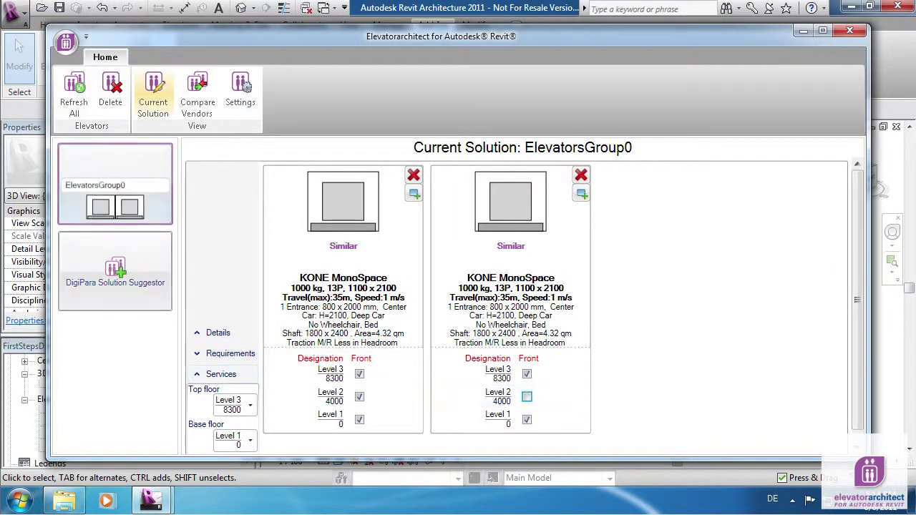
click(849, 30)
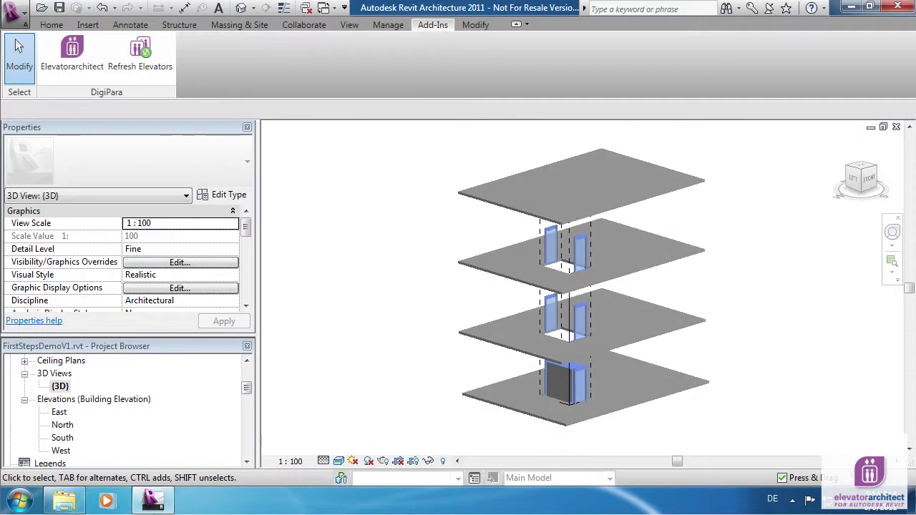
click(140, 55)
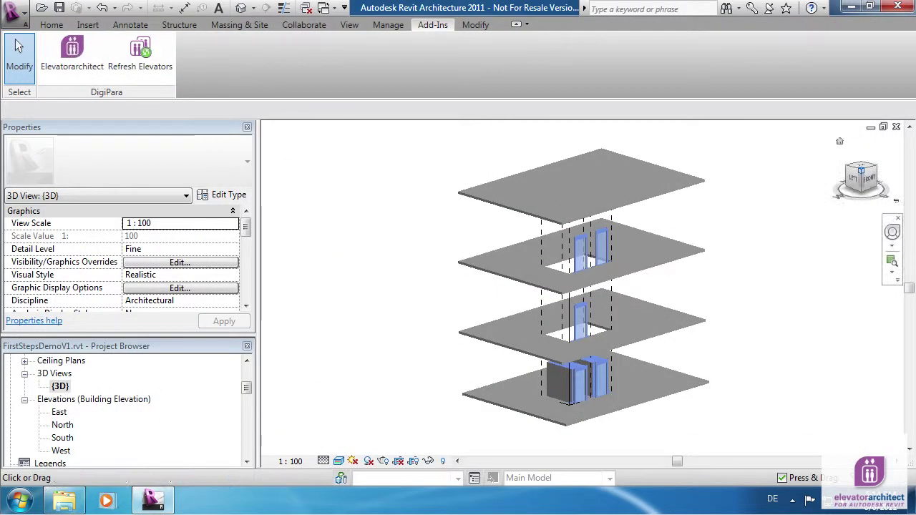
drag(869, 179, 851, 165)
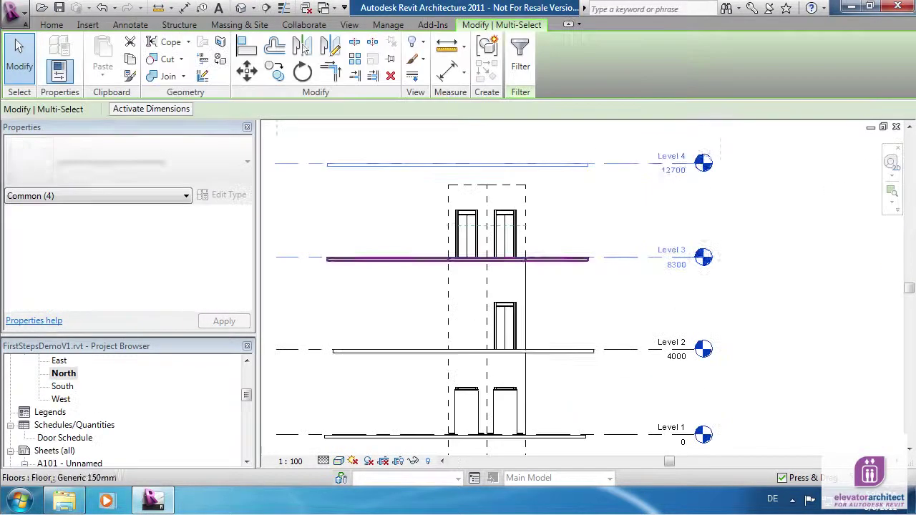
In the North elevation, move Levels 3 and 4 with their floor slabs up, placing Level 3 at about 11244 mm.
drag(401, 259, 407, 196)
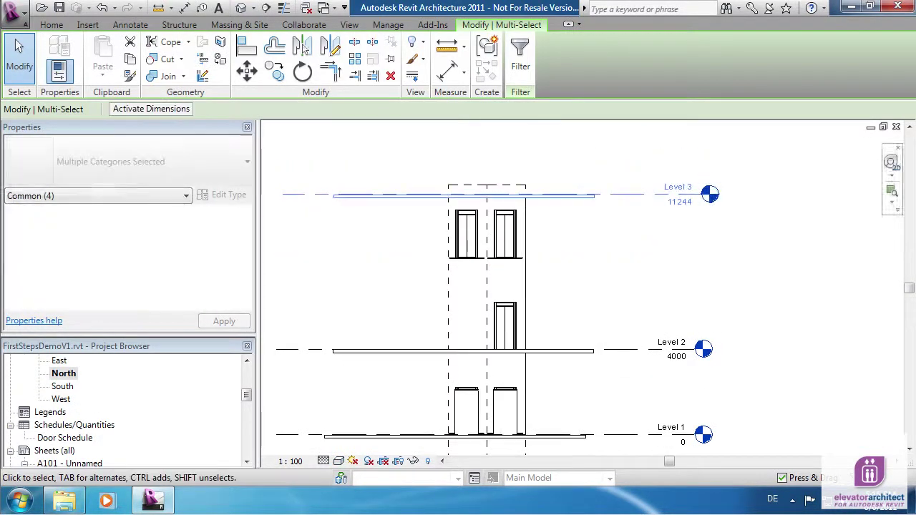
scroll(784, 288, up, 3)
scroll(785, 288, down, 5)
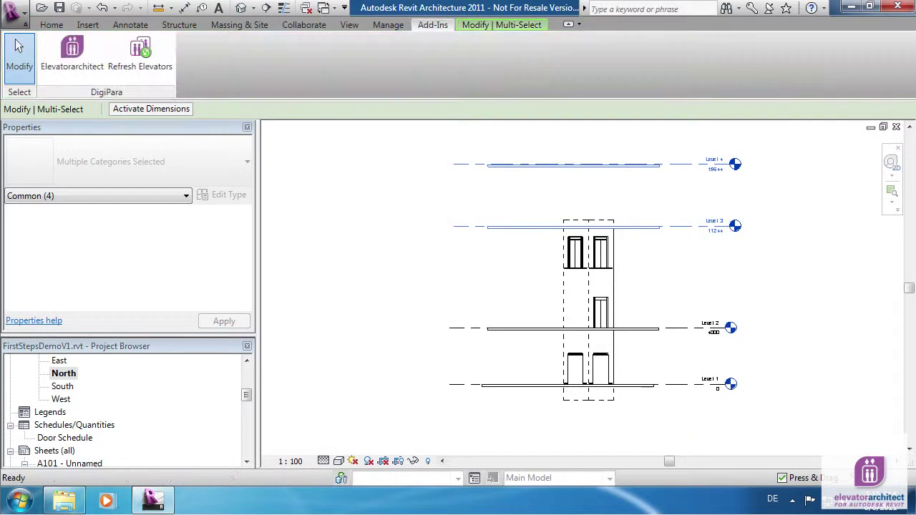
Add a level at 7500 mm with a copied Generic 150mm floor slab between Levels 2 and 3.
click(476, 279)
right_click(500, 279)
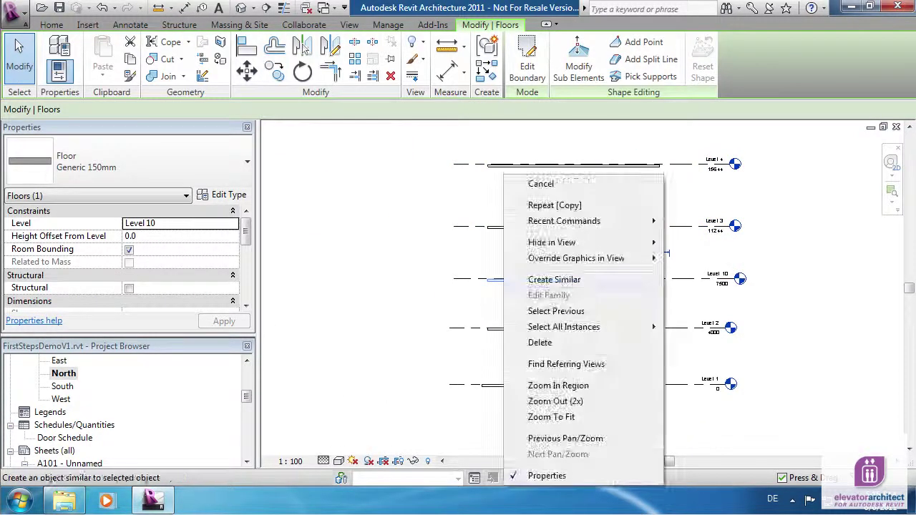
key(Escape)
key(Escape)
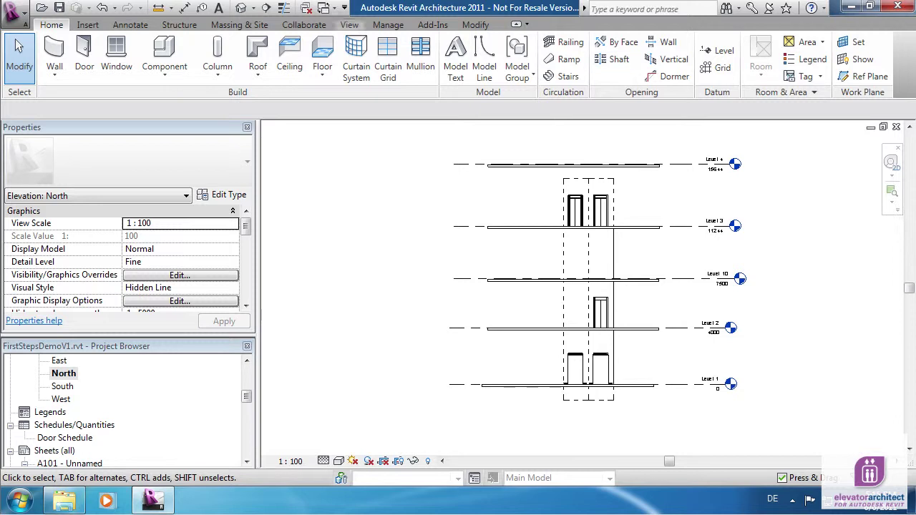
Update the elevator group in Elevatorarchitect for the new 7500 mm level and refresh the elevators in the model.
click(433, 25)
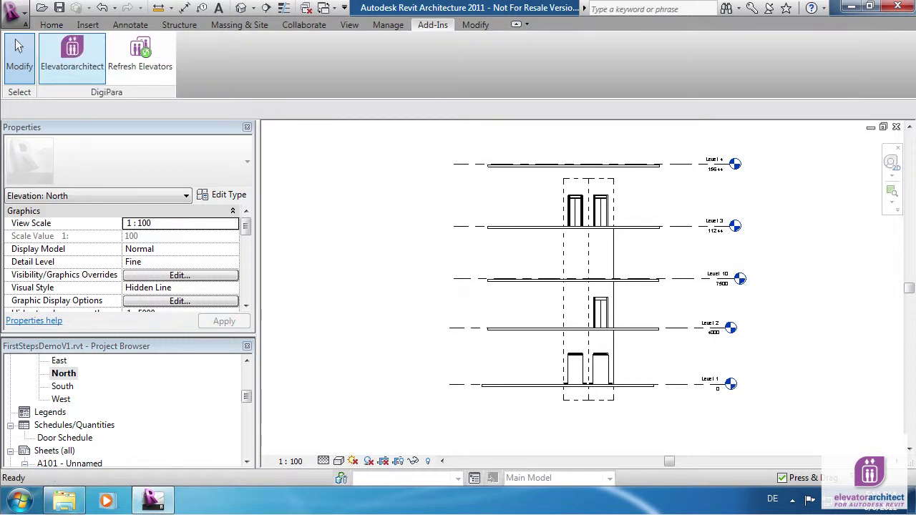
click(76, 71)
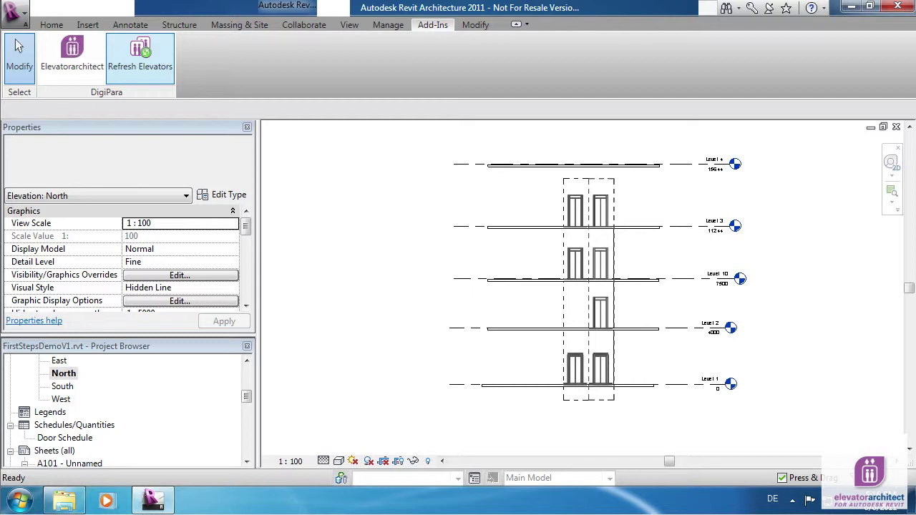
click(140, 57)
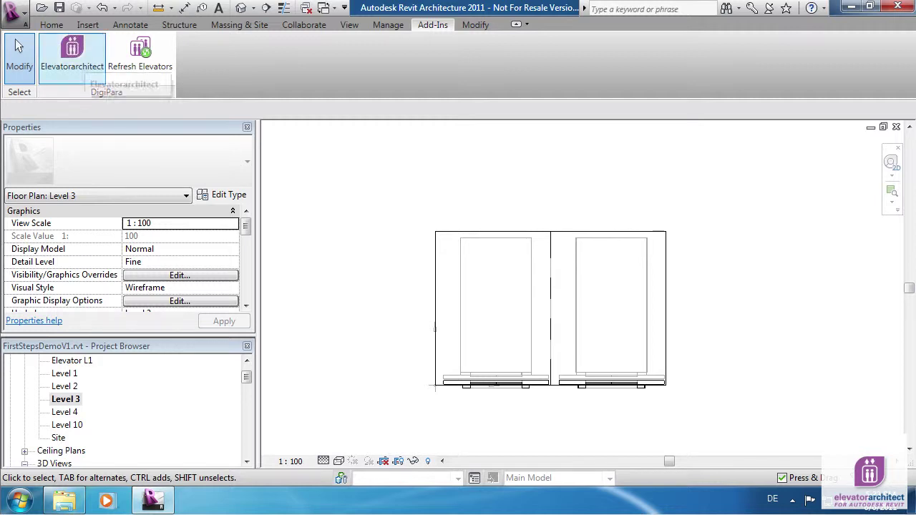
Make Schindler 3400 the current solution for ElevatorsGroup0 from the vendor comparison, and refresh the elevators in the model.
click(72, 54)
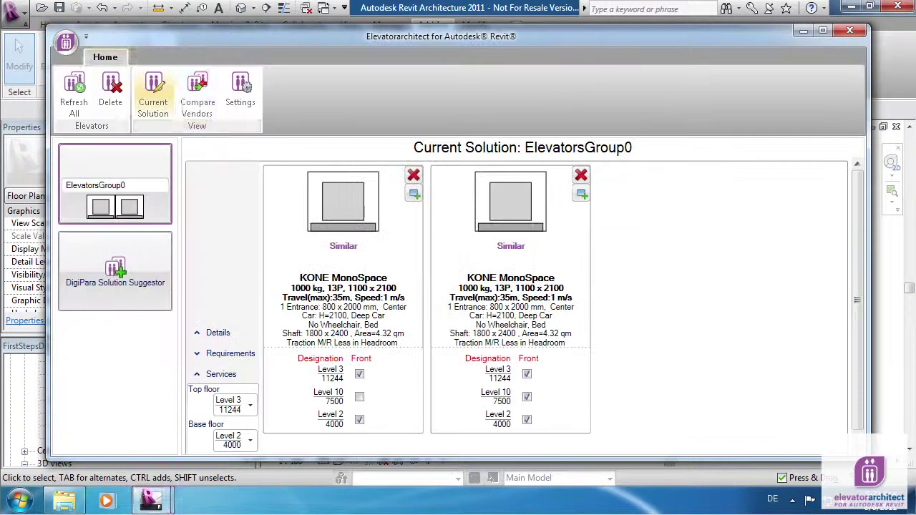
click(198, 93)
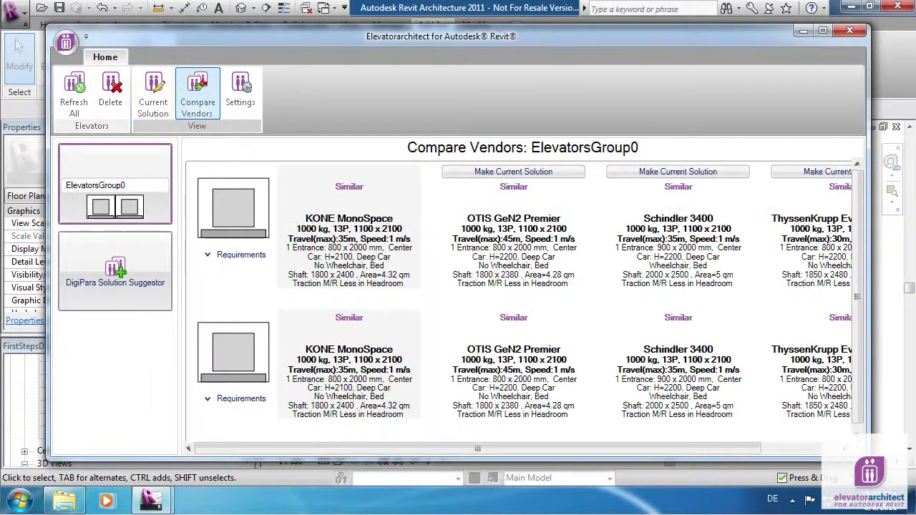
drag(869, 459, 903, 513)
drag(833, 472, 856, 471)
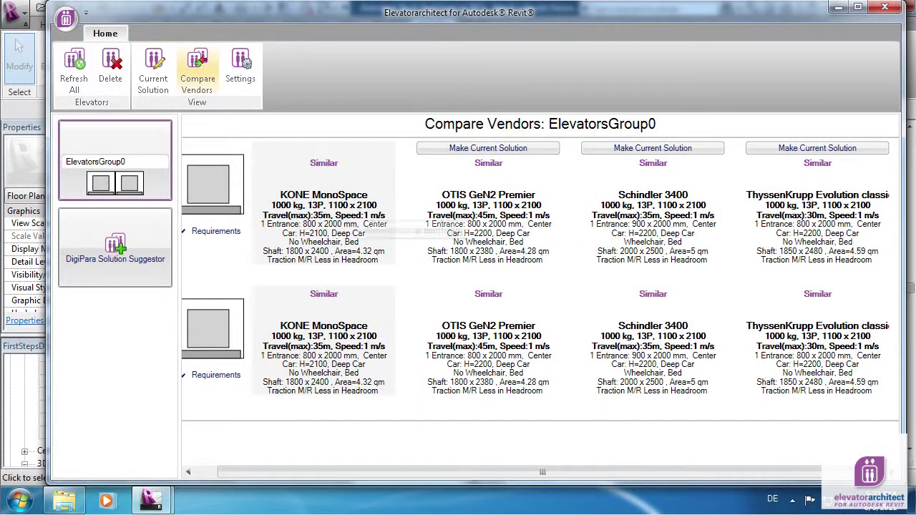
scroll(540, 307, left, 1)
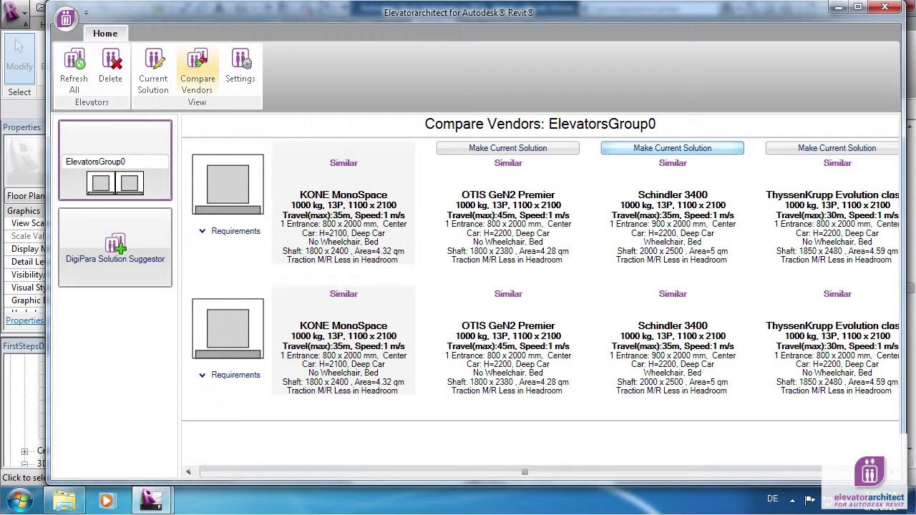
click(672, 148)
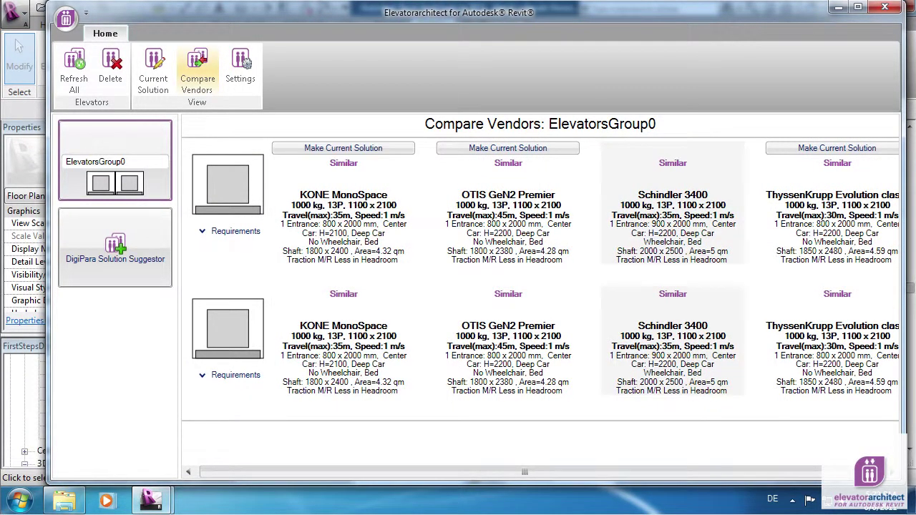
click(884, 7)
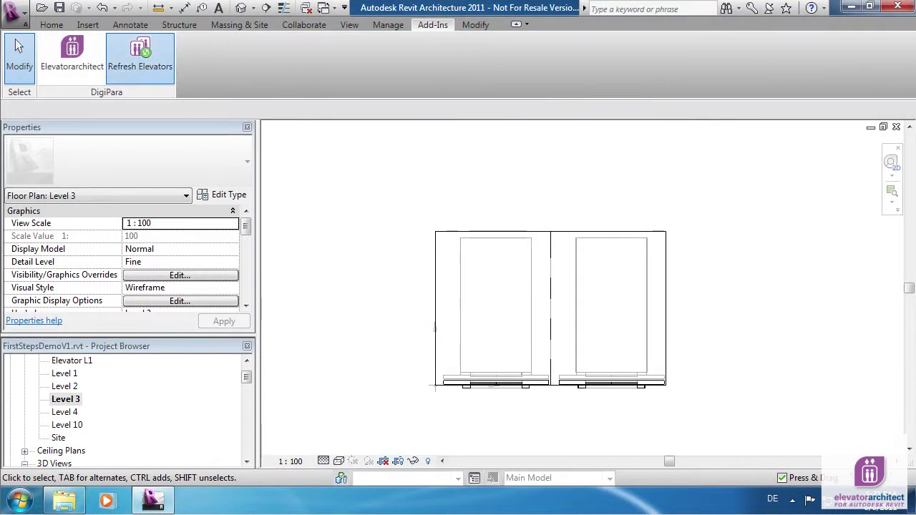
click(140, 57)
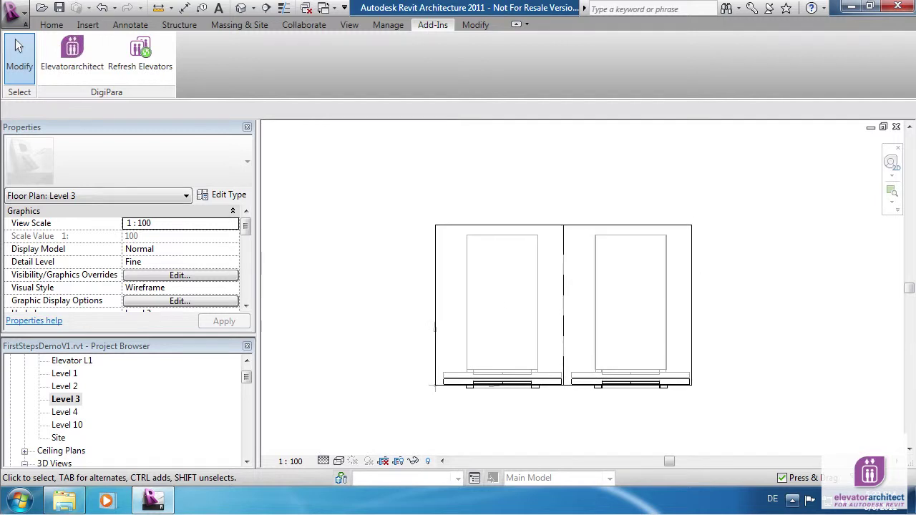
Open the refresh settings of ElevatorsGroup0 to review its create, update and delete options.
click(72, 58)
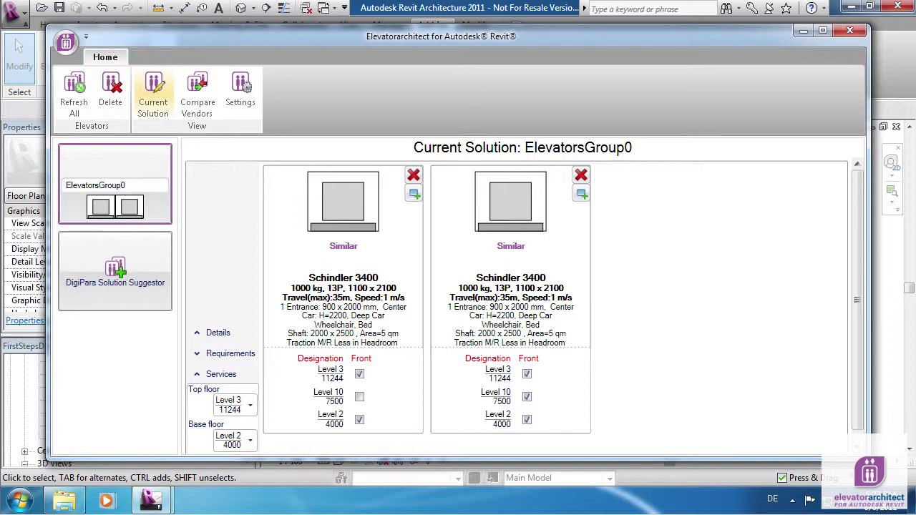
click(240, 88)
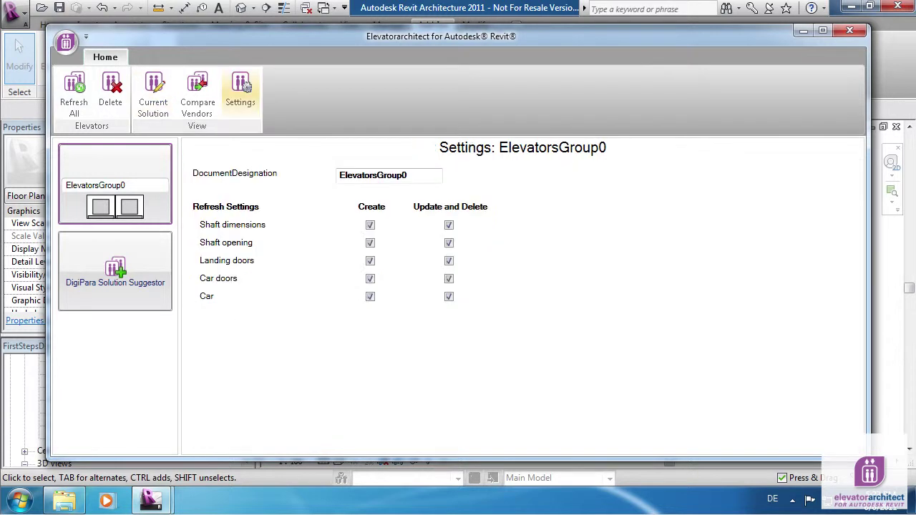